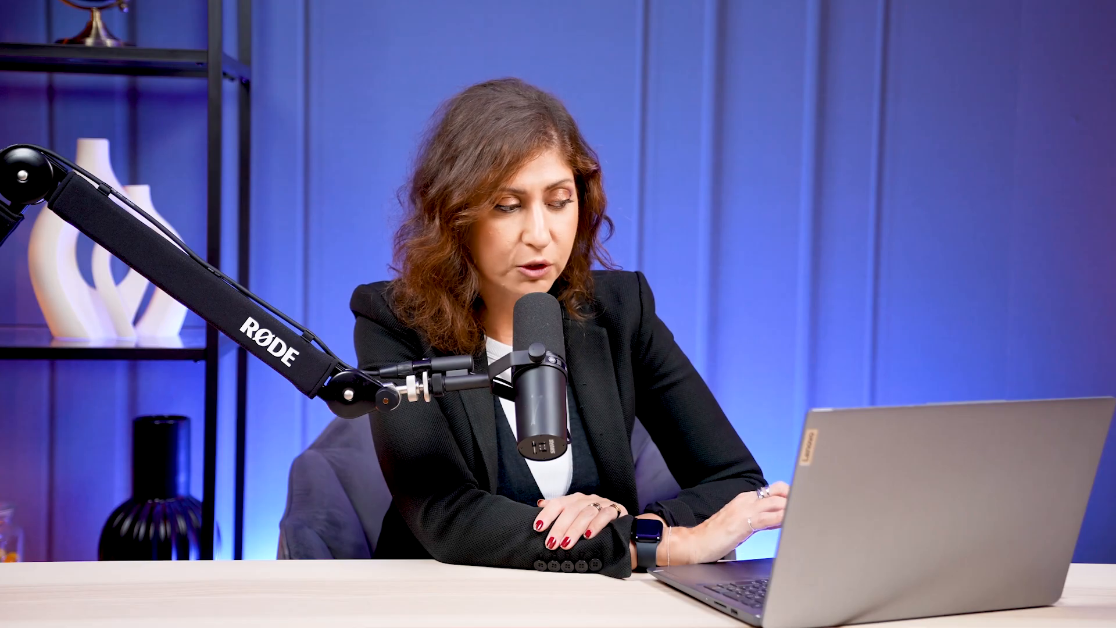
Step: Set the prep category of the black 40Oz travel mug to No prep needed and save it
{"action": "left_click", "coordinate": [678, 96]}
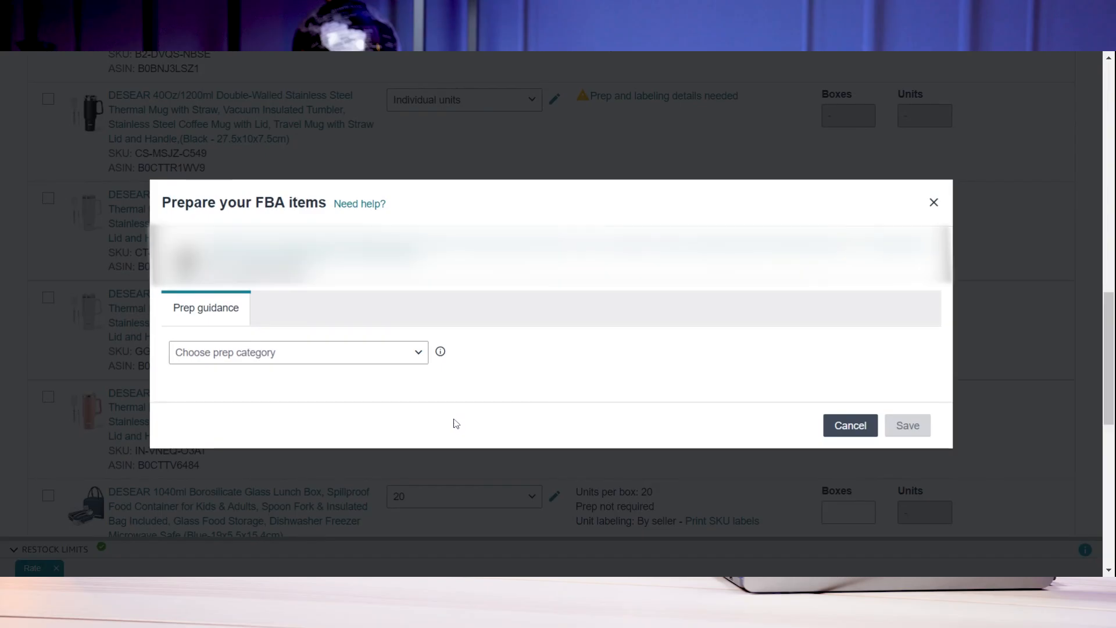
{"action": "left_click", "coordinate": [416, 355]}
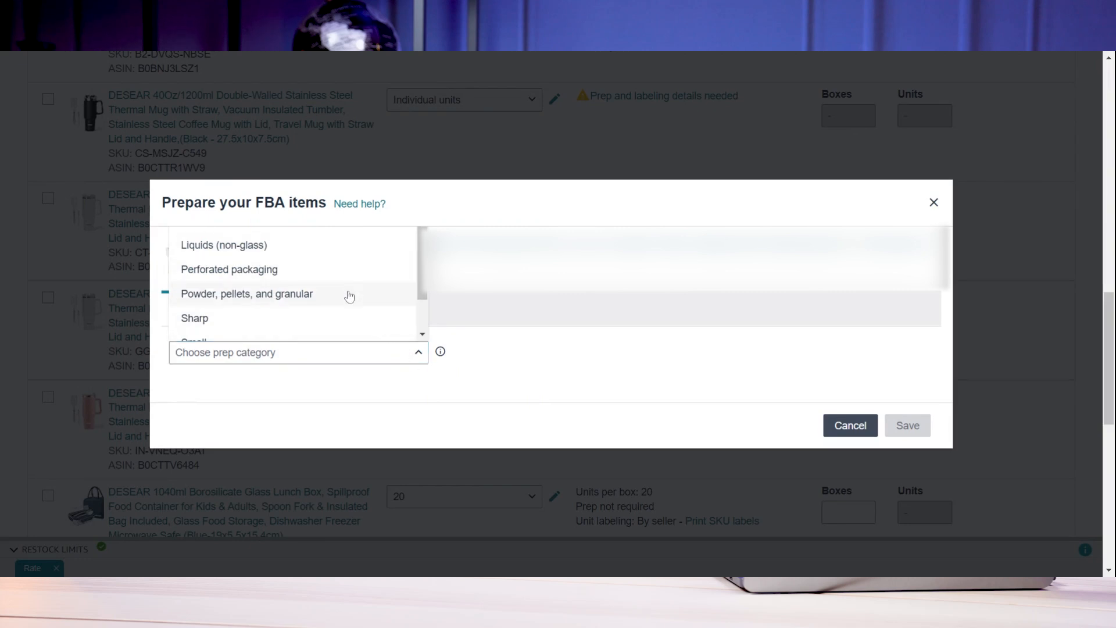
{"action": "scroll", "coordinate": [343, 314], "scroll_direction": "down", "scroll_amount": 1}
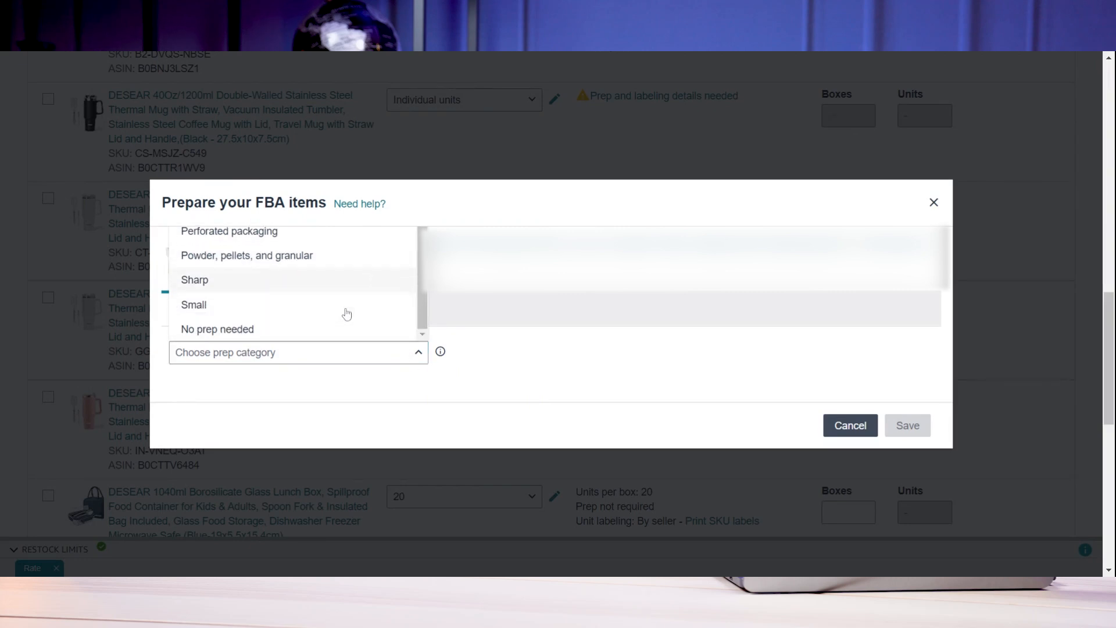
{"action": "left_click", "coordinate": [312, 330]}
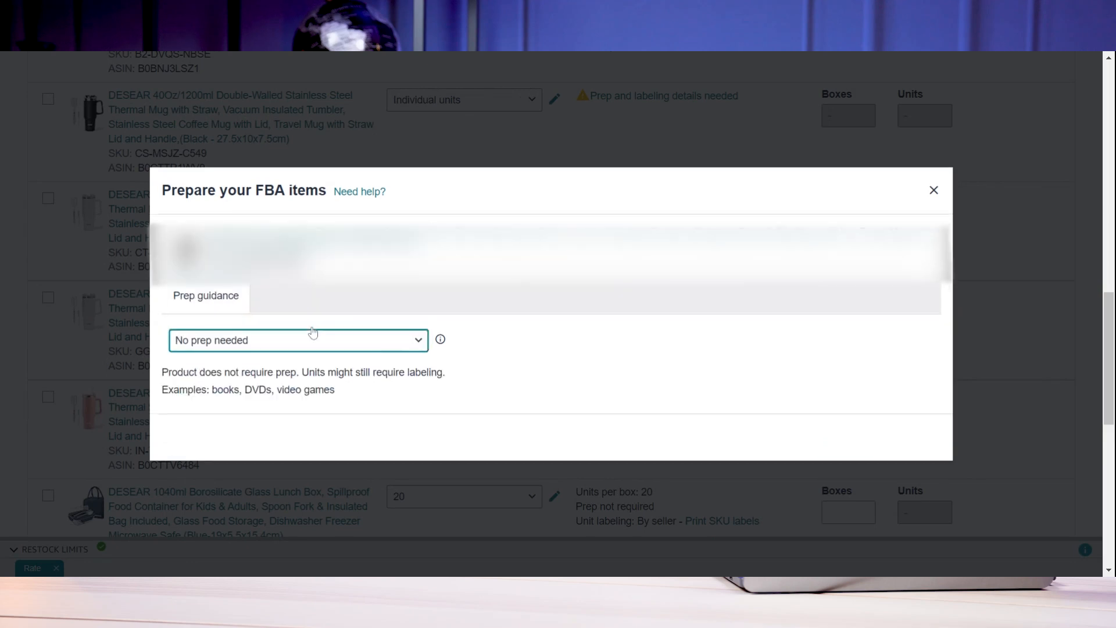
{"action": "left_click", "coordinate": [910, 443]}
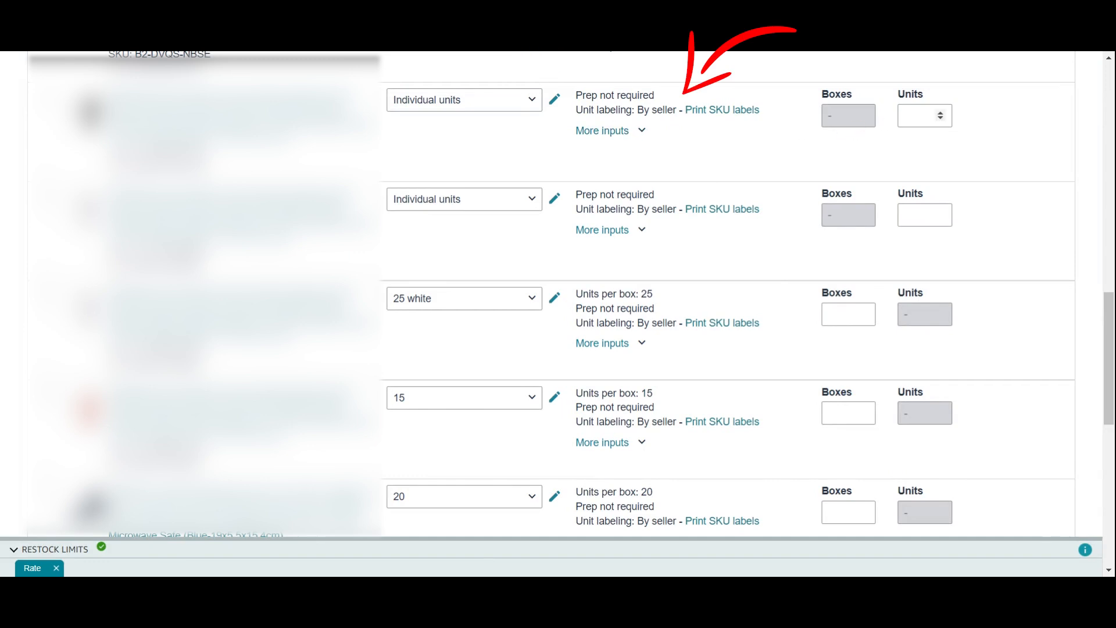
Step: Enter 10 units for each of the two adjacent Individual units SKUs and mark both as ready to pack
{"action": "left_click", "coordinate": [919, 116]}
{"action": "type", "text": "10"}
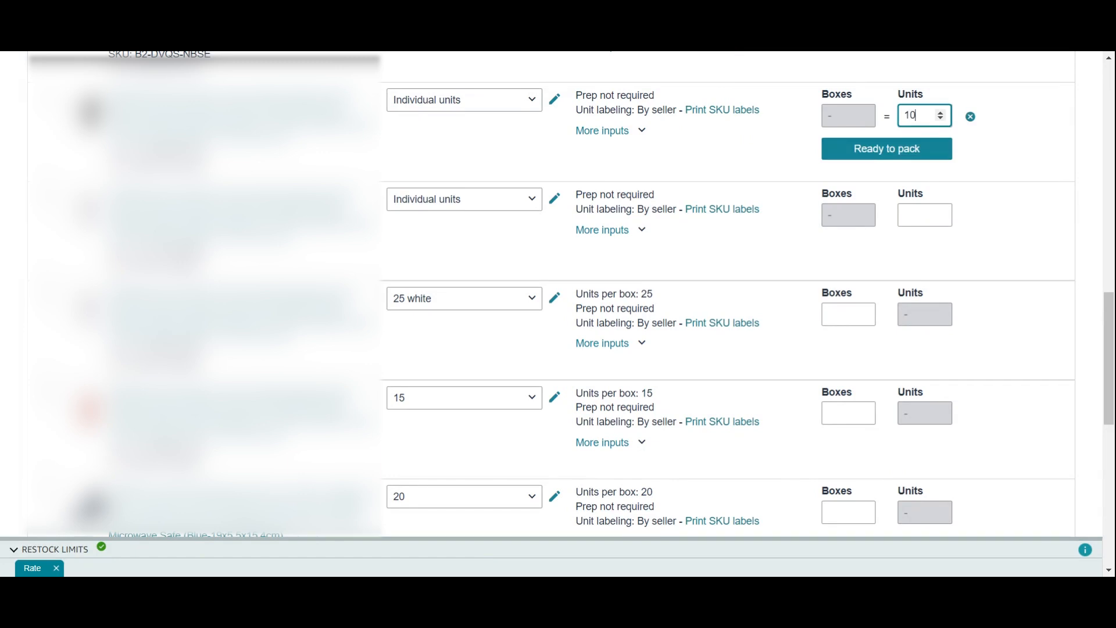
{"action": "left_click", "coordinate": [905, 150]}
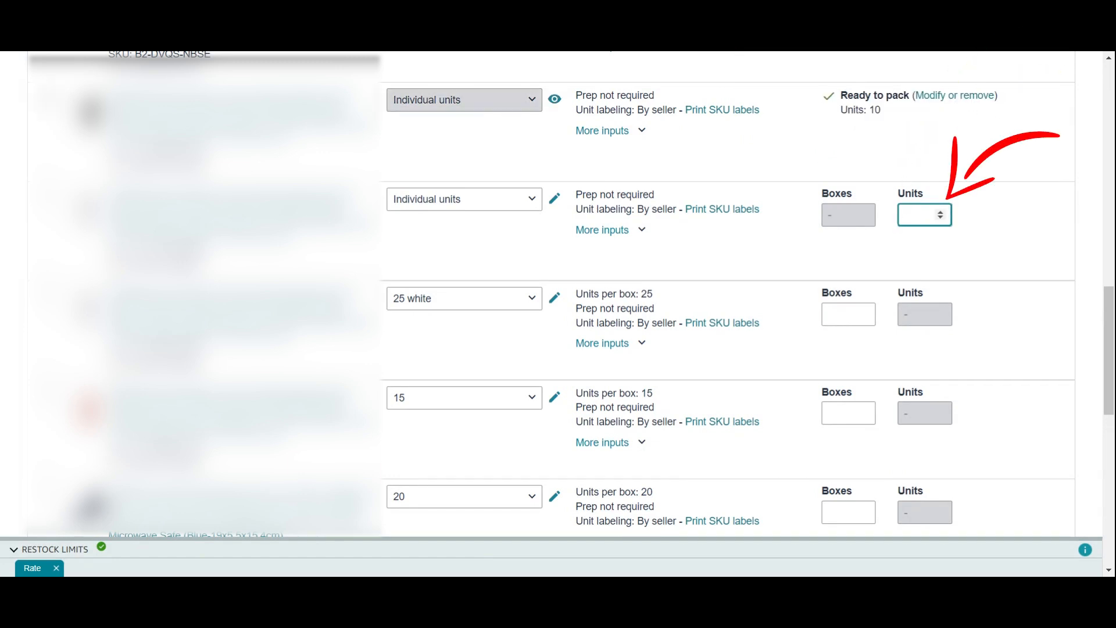
{"action": "type", "text": "10"}
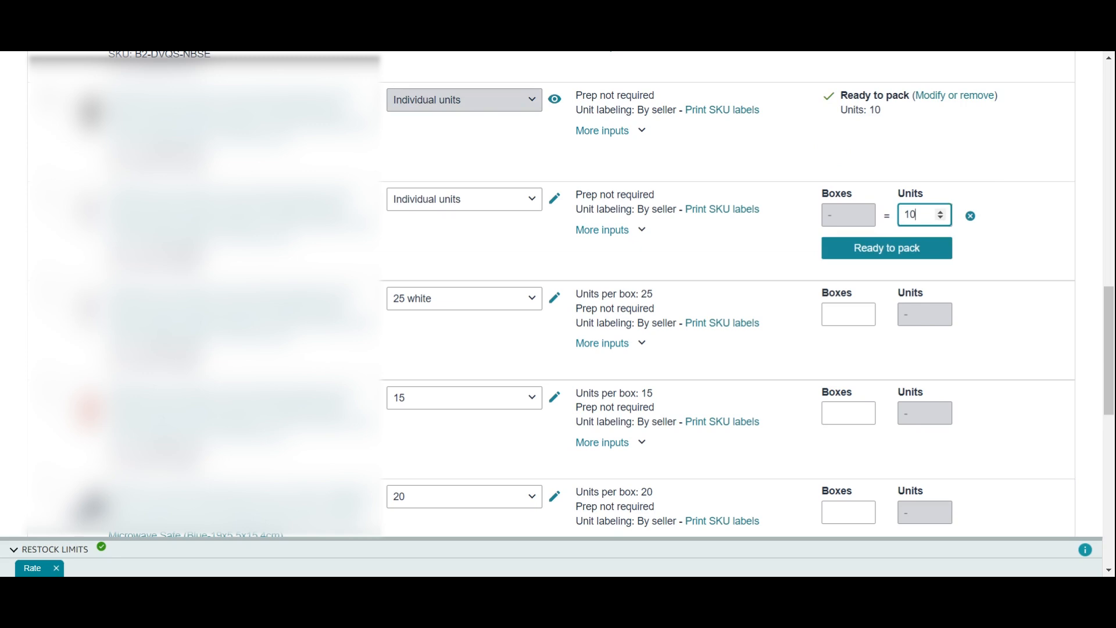
{"action": "left_click", "coordinate": [895, 255]}
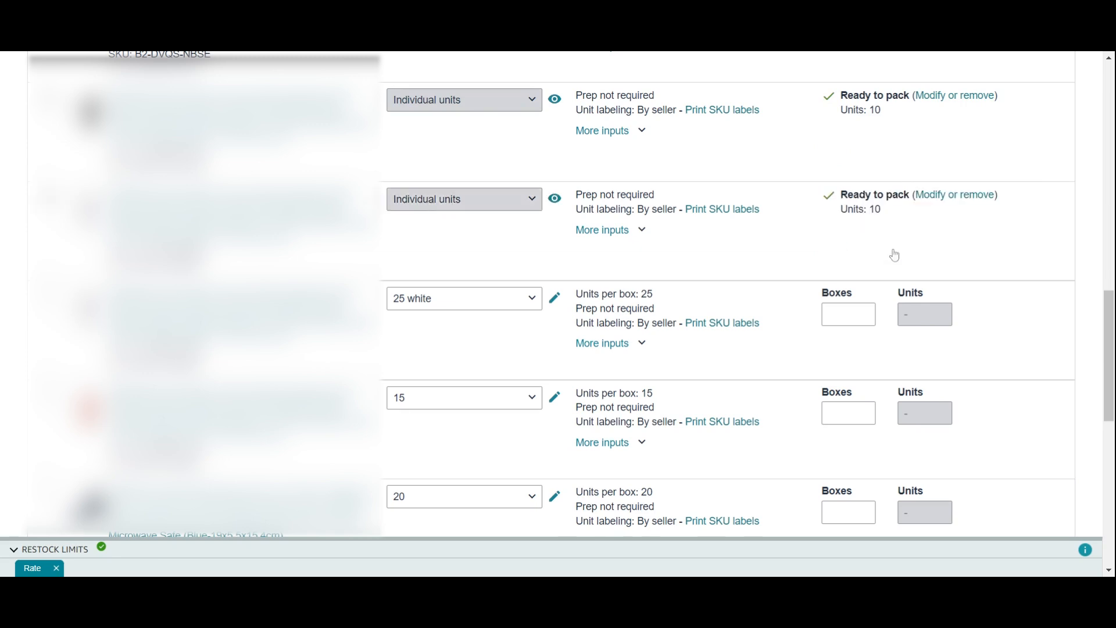
Step: Proceed to packing the individual units and confirm that everything in Pack group 1 will fit into one box
{"action": "scroll", "coordinate": [682, 274], "scroll_direction": "down", "scroll_amount": 5}
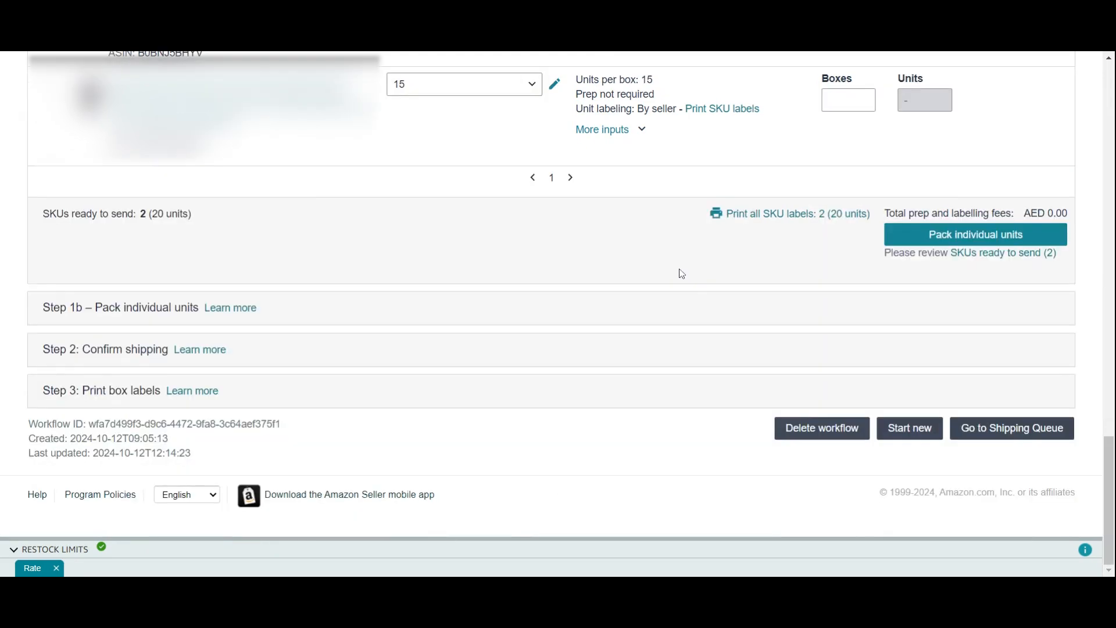
{"action": "left_click", "coordinate": [976, 235]}
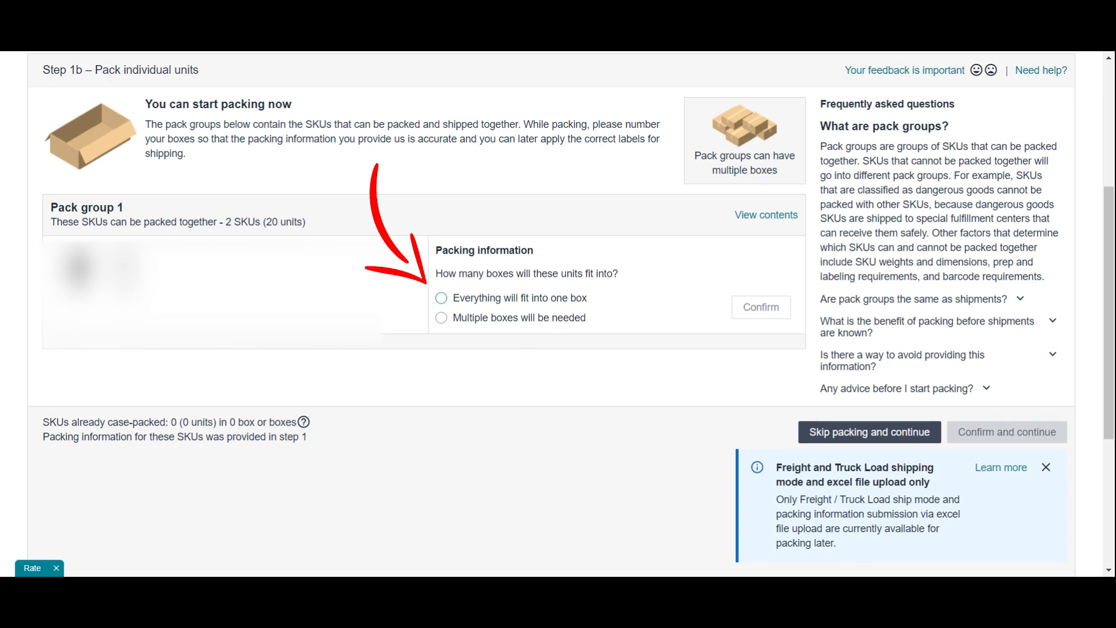
{"action": "left_click", "coordinate": [442, 298]}
{"action": "left_click", "coordinate": [762, 307]}
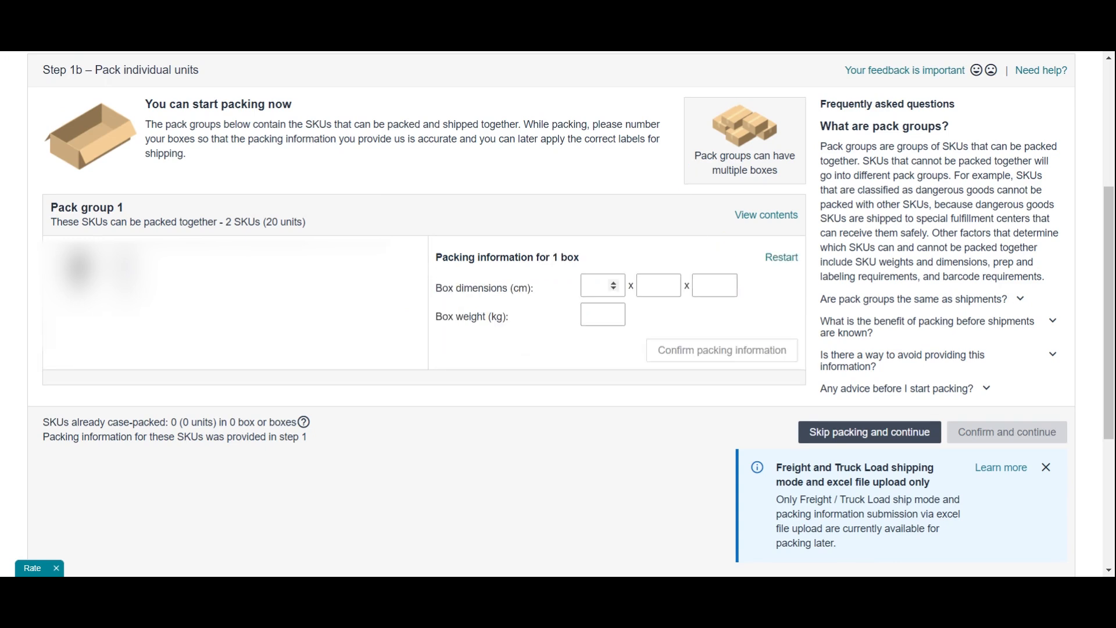
Step: Enter box dimensions of 10 x 10 x 10 cm and a box weight of 2 kg, and confirm the packing information
{"action": "left_click", "coordinate": [596, 285]}
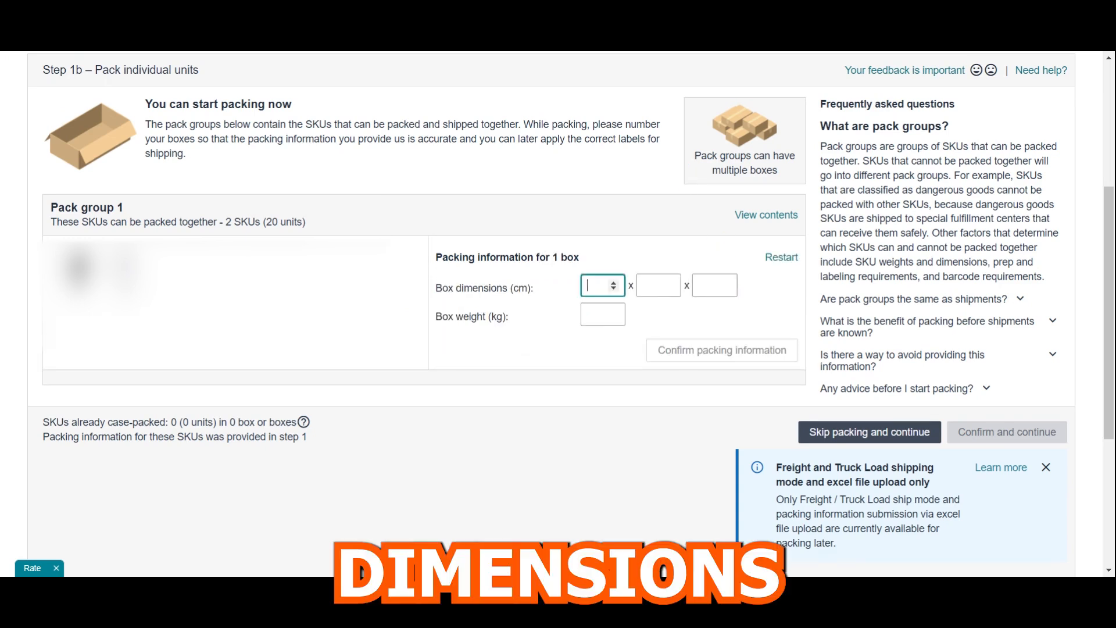
{"action": "type", "text": "10"}
{"action": "left_click", "coordinate": [654, 285]}
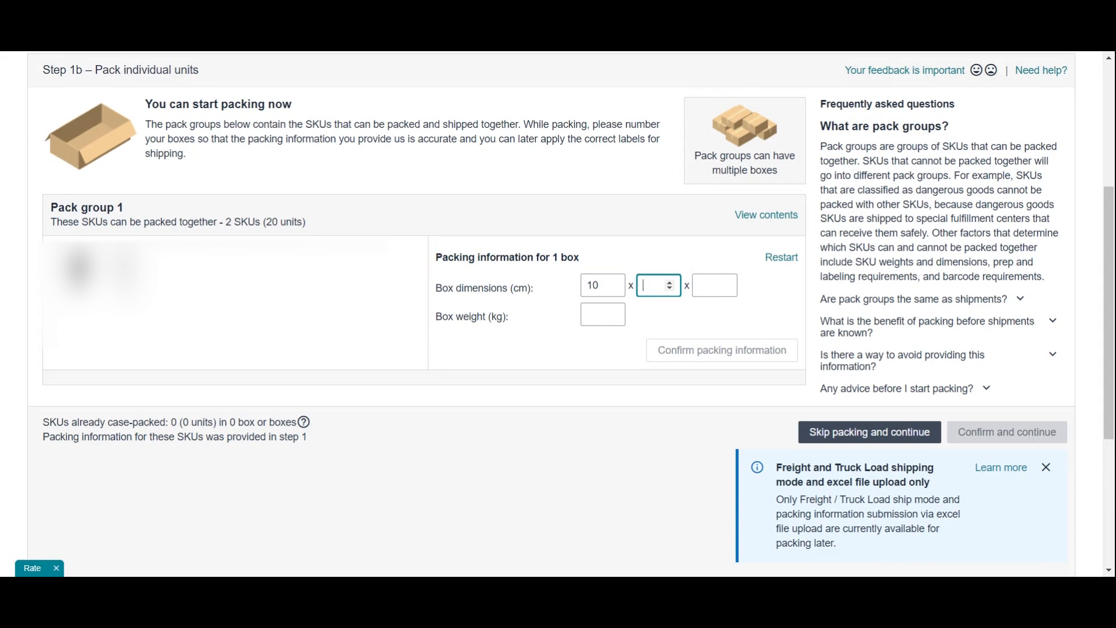
{"action": "left_click", "coordinate": [713, 286]}
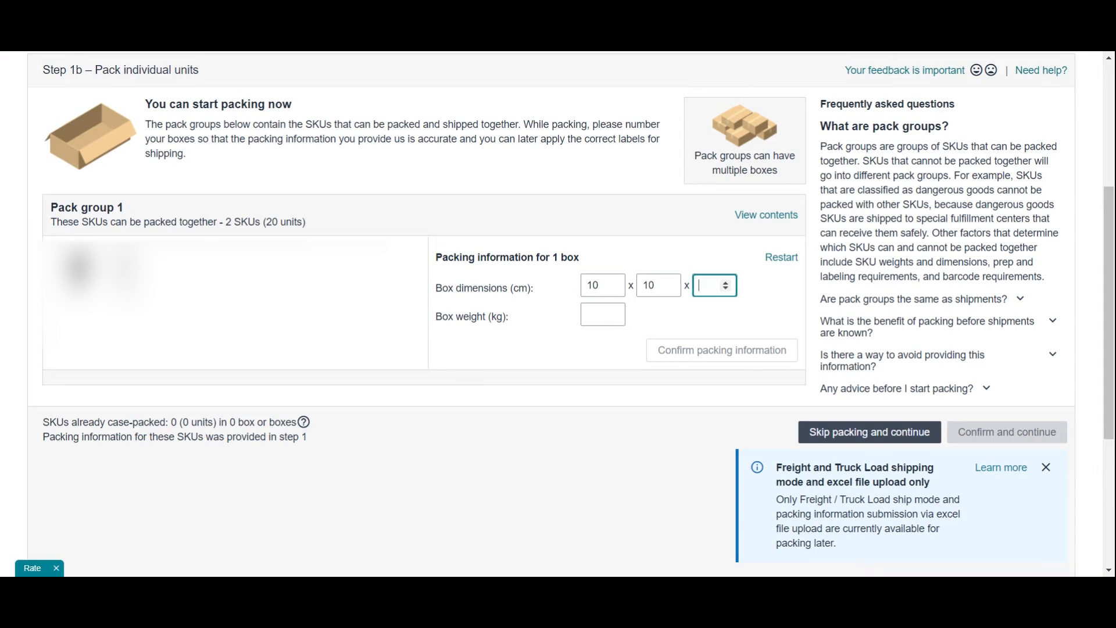
{"action": "left_click", "coordinate": [611, 314]}
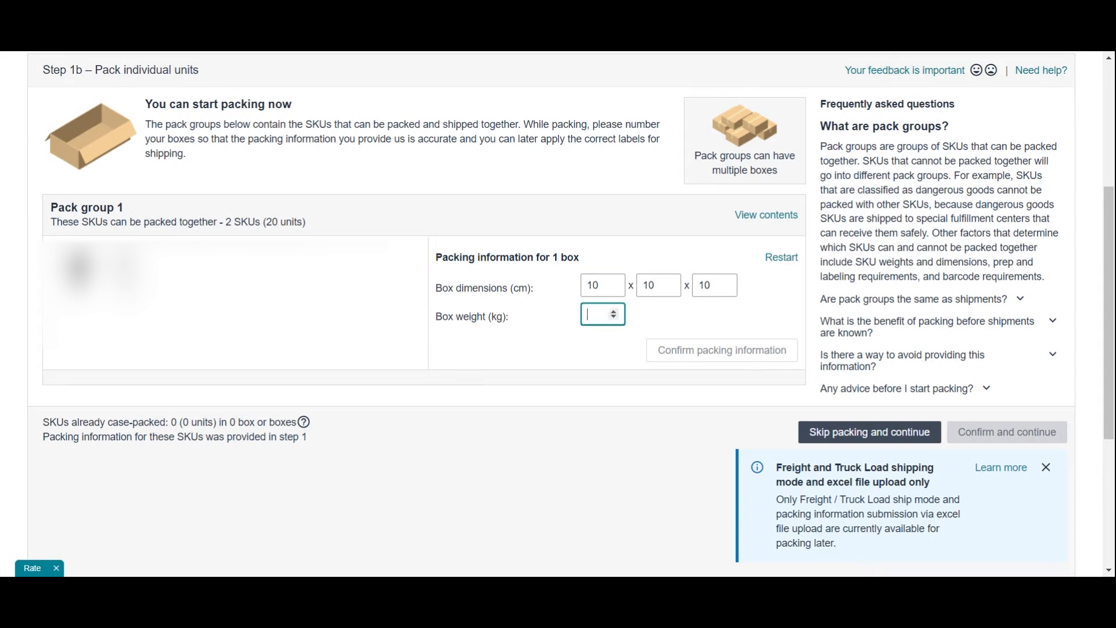
{"action": "type", "text": "2"}
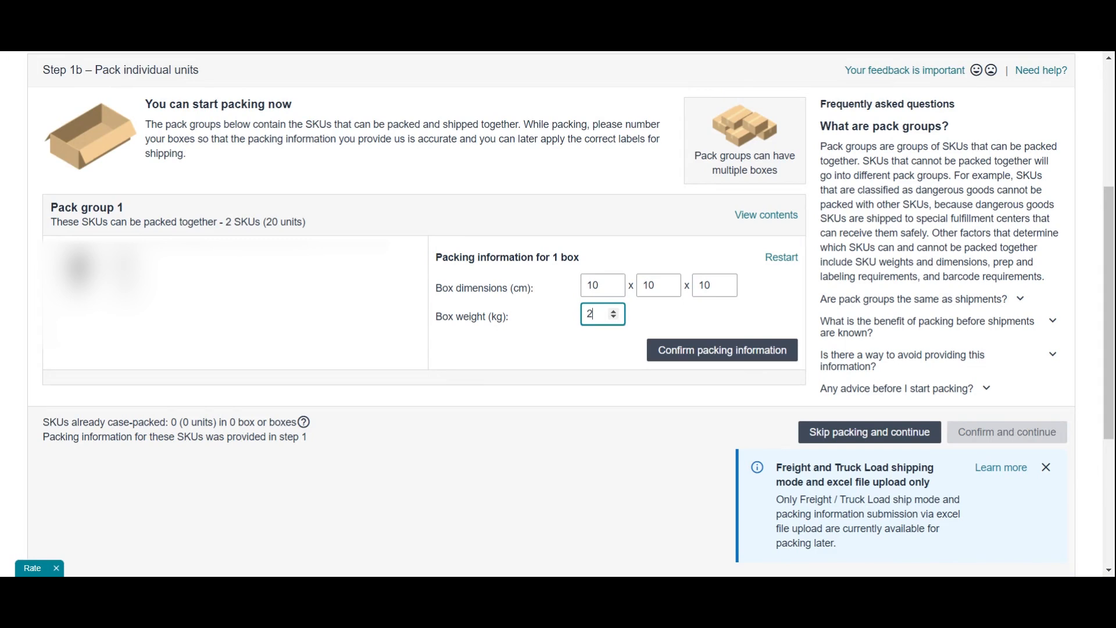
{"action": "left_click", "coordinate": [711, 361]}
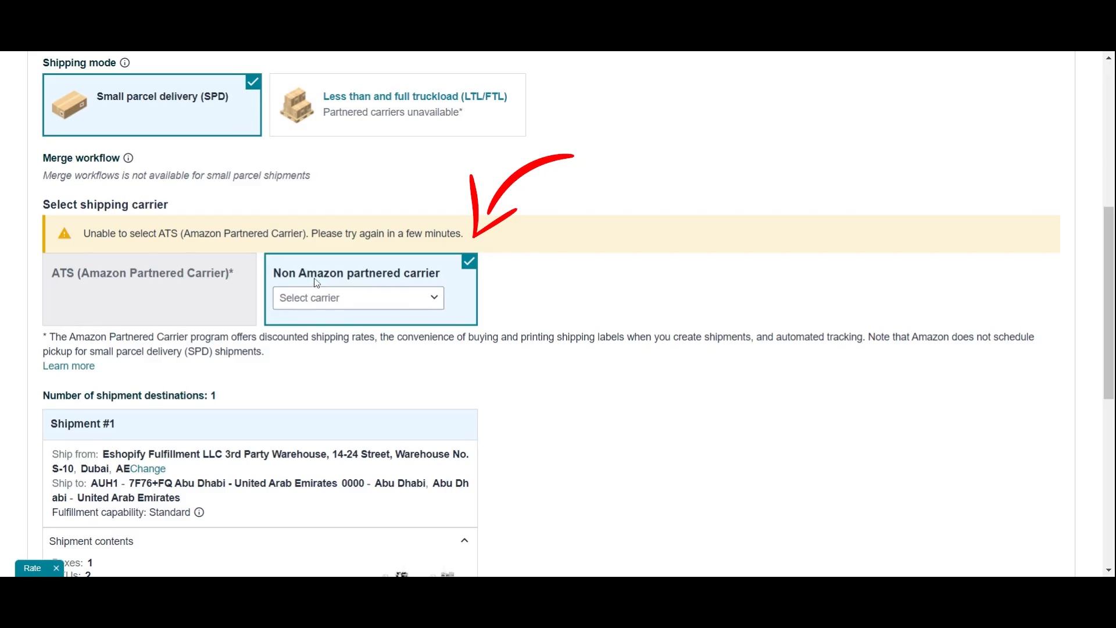
Step: Choose Other as the non Amazon partnered carrier and set the ship date to 14/10/2024
{"action": "left_click", "coordinate": [409, 302]}
{"action": "scroll", "coordinate": [558, 417], "scroll_direction": "down", "scroll_amount": 2}
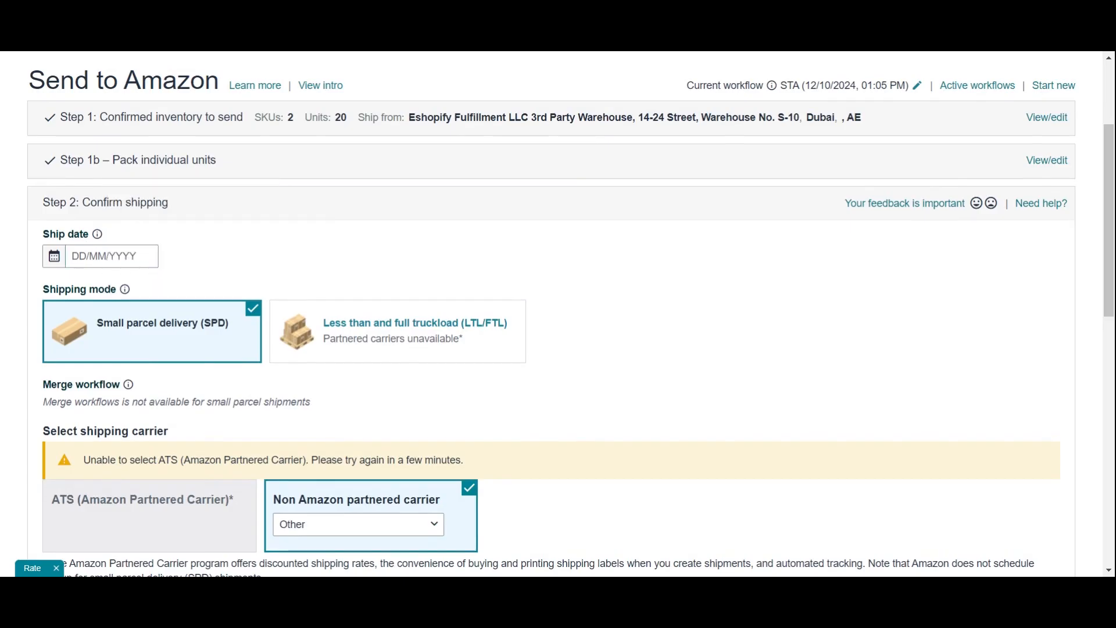
{"action": "left_click", "coordinate": [110, 256]}
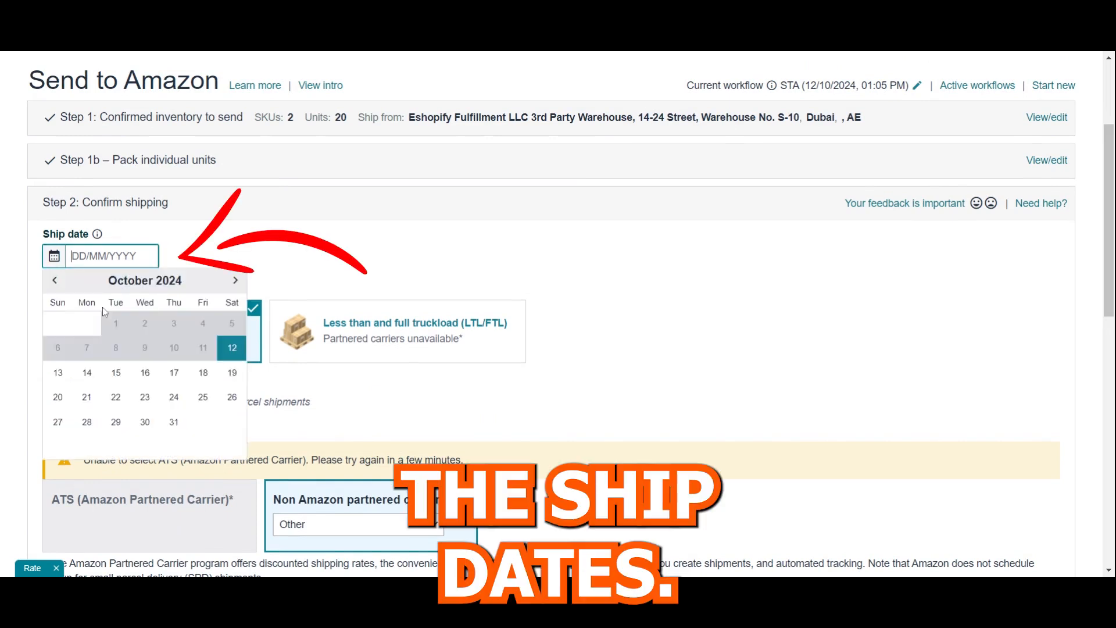
{"action": "left_click", "coordinate": [87, 378]}
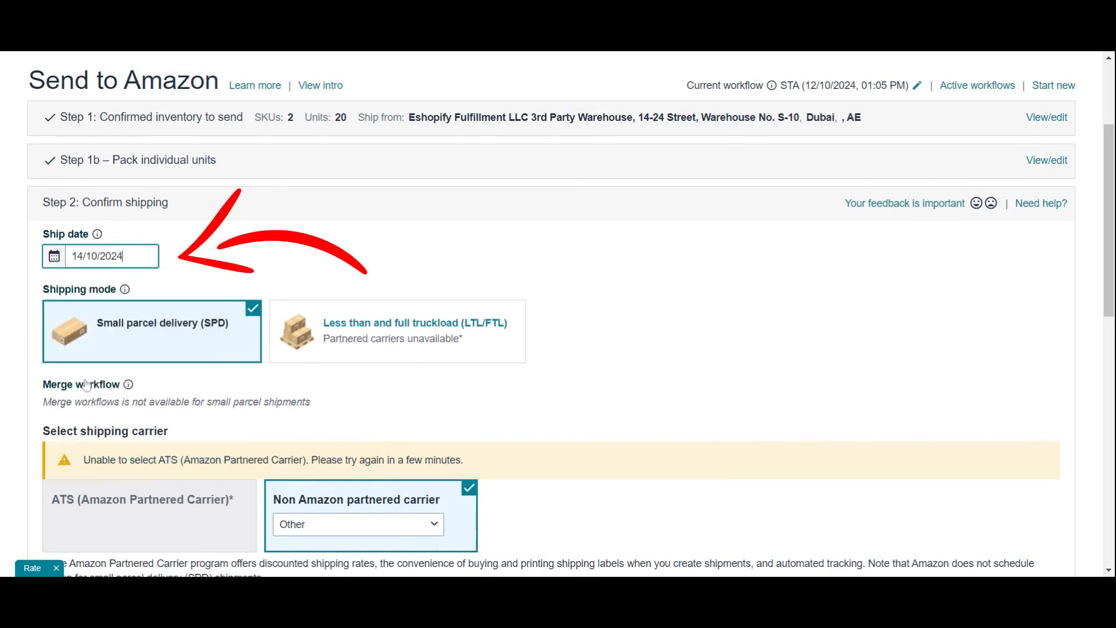
Step: Edit the packing template of the SKU packed by 15: name it 50 units, keep Case pack, and set 50 units per box
{"action": "scroll", "coordinate": [626, 398], "scroll_direction": "down", "scroll_amount": 8}
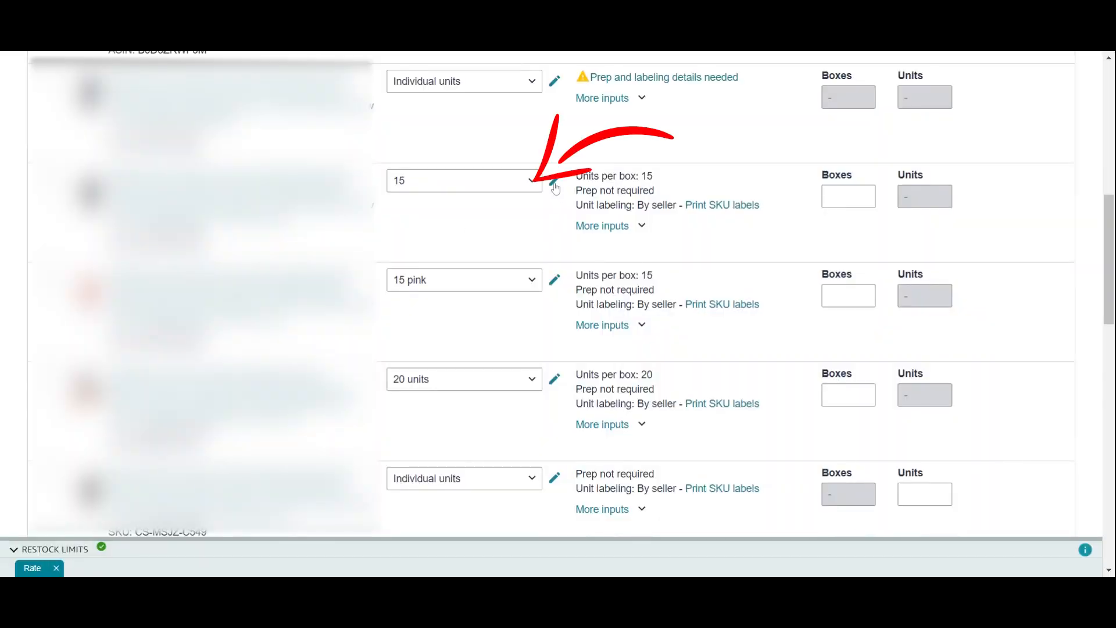
{"action": "left_click", "coordinate": [555, 185]}
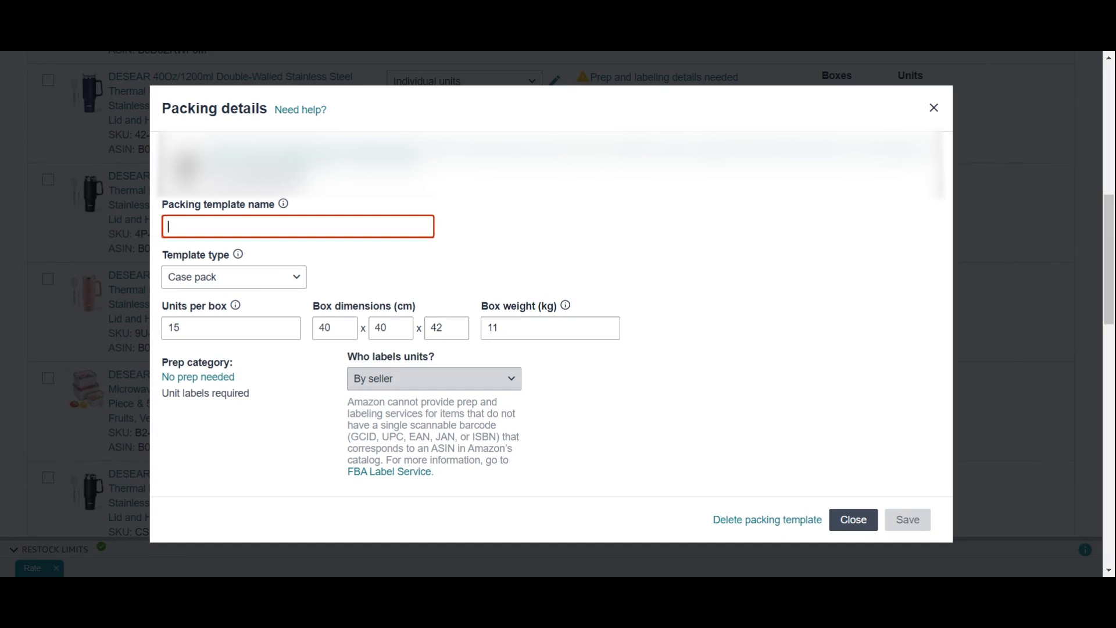
{"action": "type", "text": "50 units"}
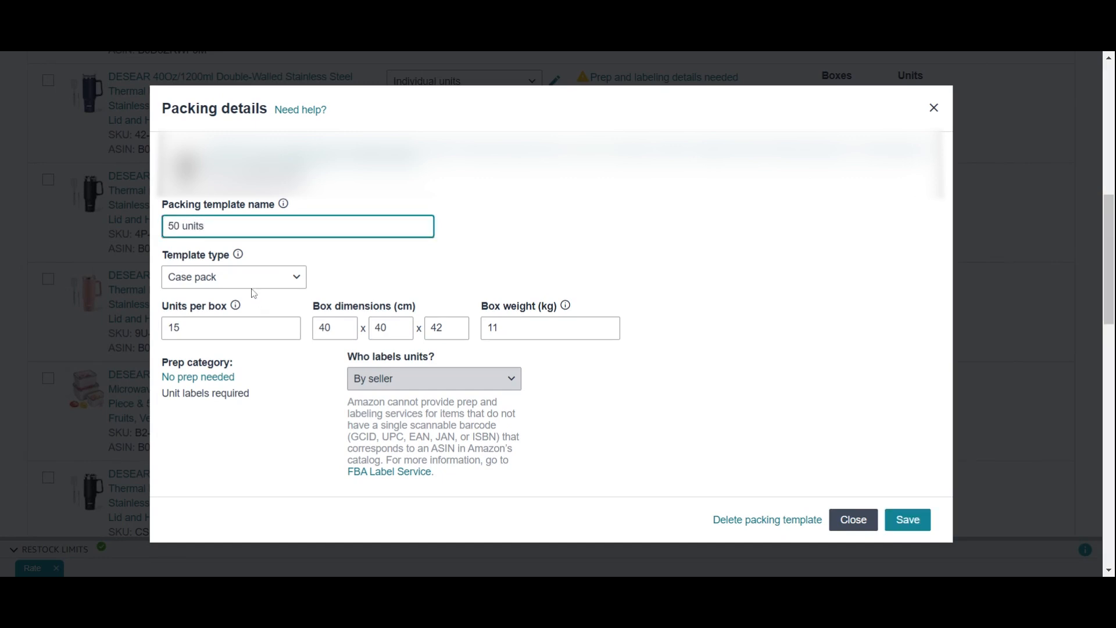
{"action": "left_click", "coordinate": [250, 278]}
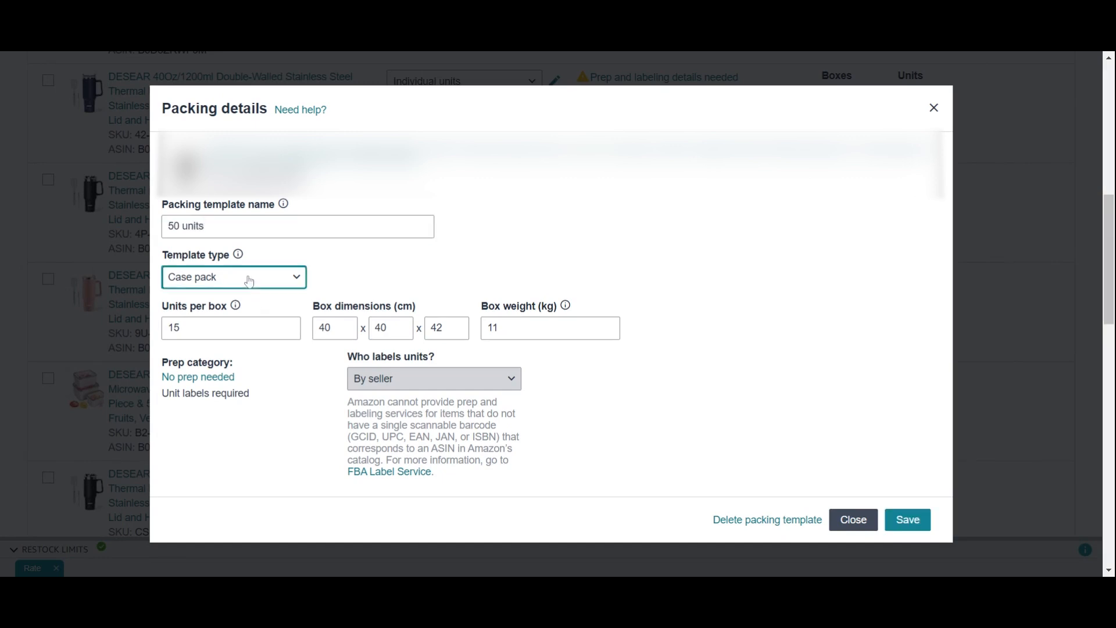
{"action": "left_click", "coordinate": [240, 303]}
{"action": "mouse_move", "coordinate": [240, 306]}
{"action": "double_click", "coordinate": [175, 328]}
{"action": "type", "text": "50"}
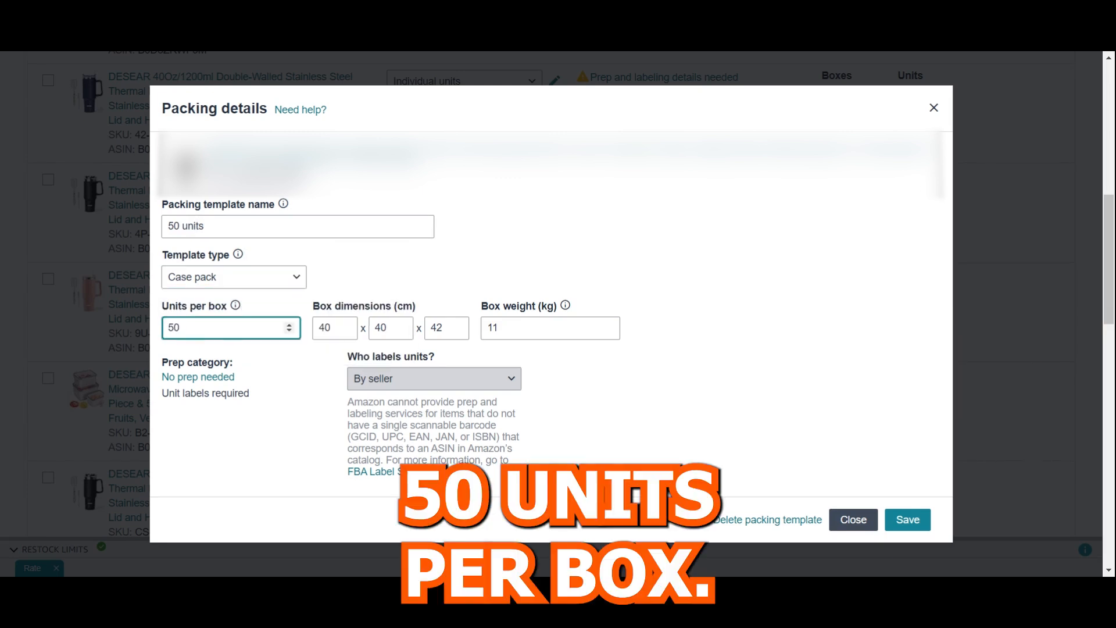
Step: Set the template's box weight to 5 kg and save the packing details
{"action": "left_click", "coordinate": [327, 327]}
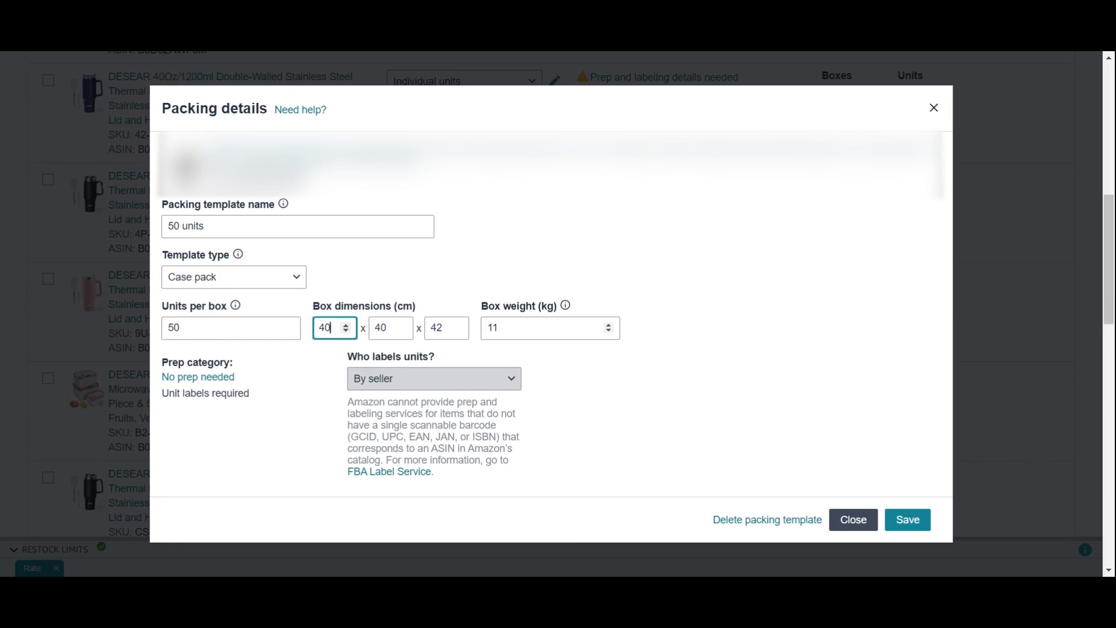
{"action": "double_click", "coordinate": [492, 327]}
{"action": "type", "text": "5"}
{"action": "left_click", "coordinate": [628, 431]}
{"action": "left_click", "coordinate": [912, 527]}
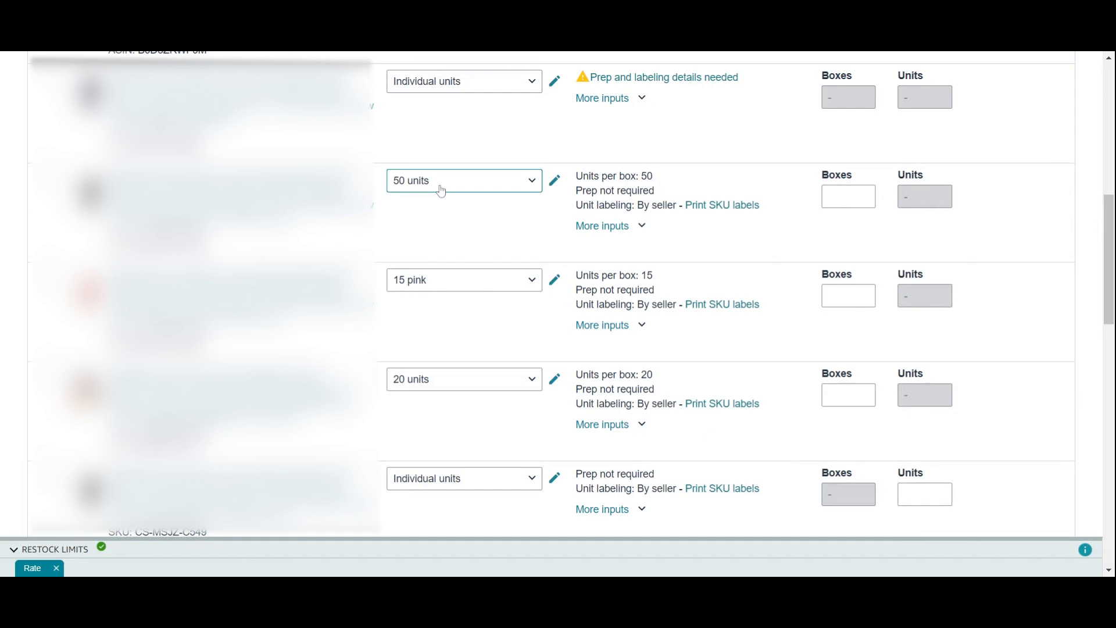
Step: Enter 2 boxes for the SKU with the 50 units template and mark it as ready to send
{"action": "left_click", "coordinate": [846, 197]}
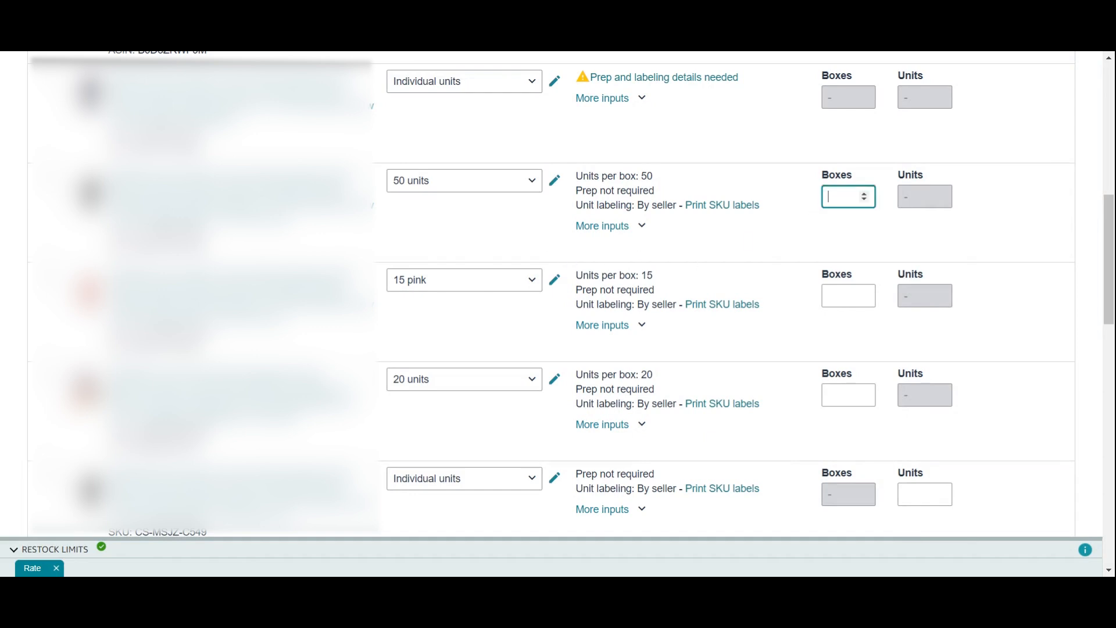
{"action": "type", "text": "2"}
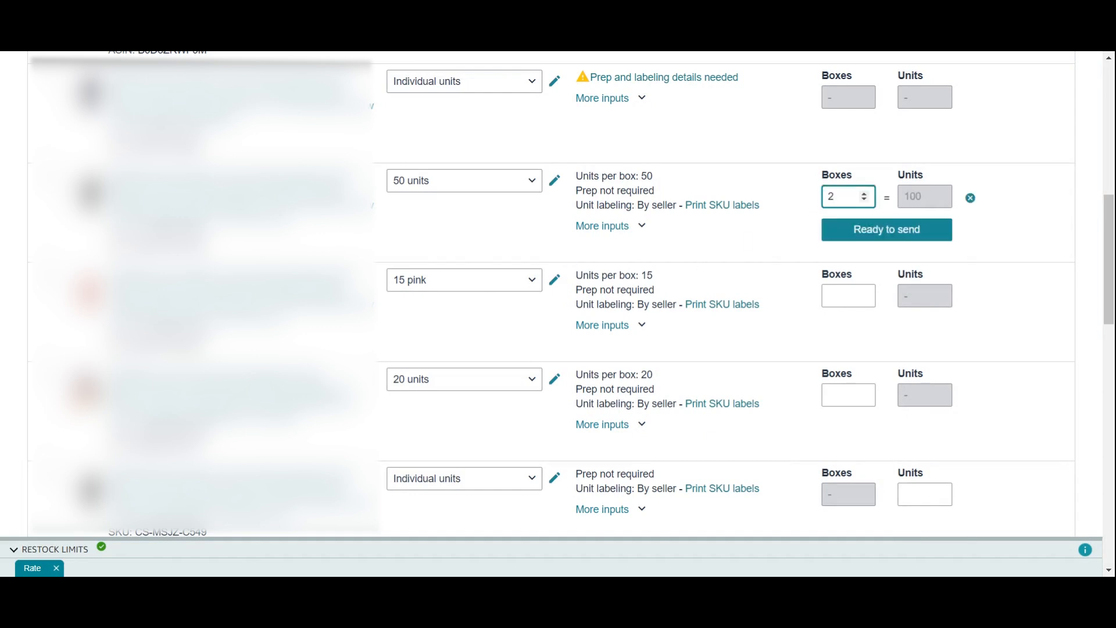
{"action": "left_click", "coordinate": [878, 231]}
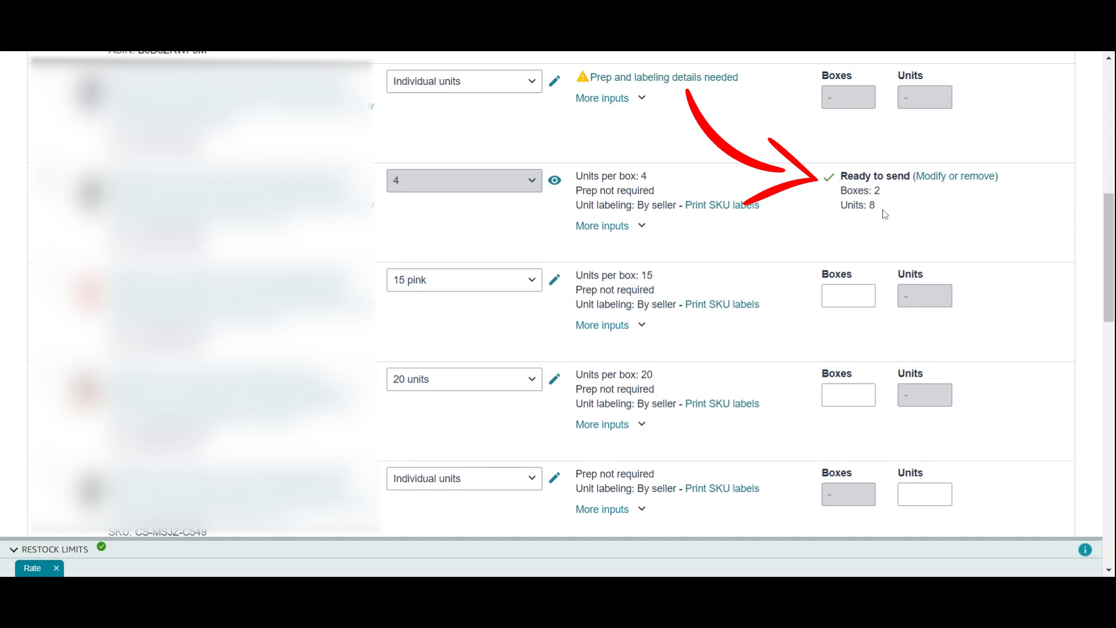
Step: Print the box labels for Shipment #1 in the 99.1 X 139 mm (A4) format
{"action": "scroll", "coordinate": [885, 214], "scroll_direction": "down", "scroll_amount": 10}
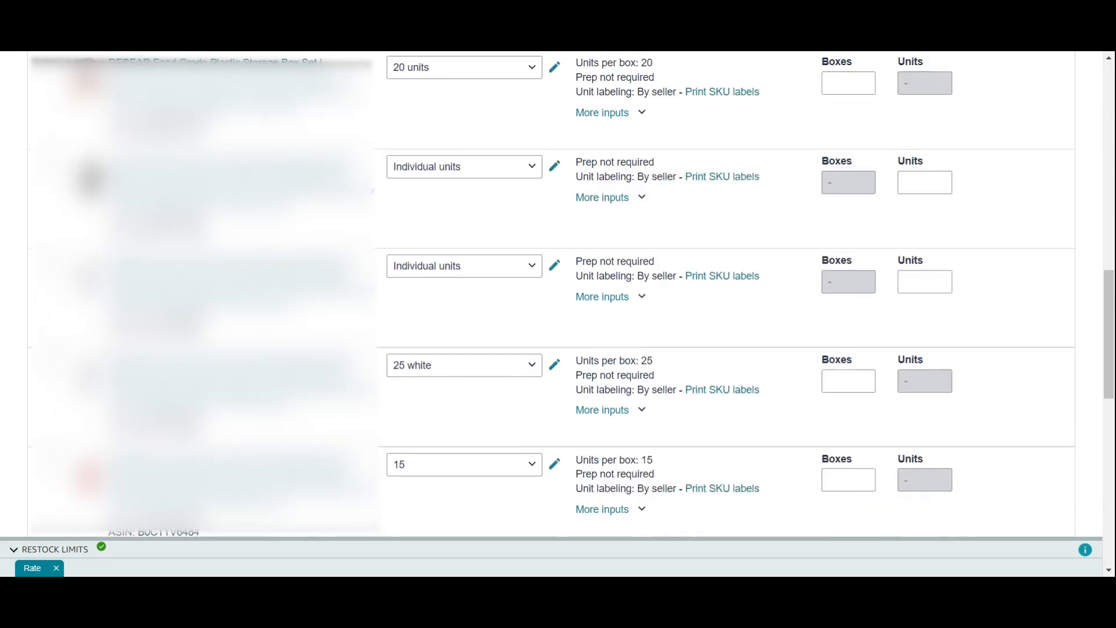
{"action": "scroll", "coordinate": [581, 290], "scroll_direction": "down", "scroll_amount": 5}
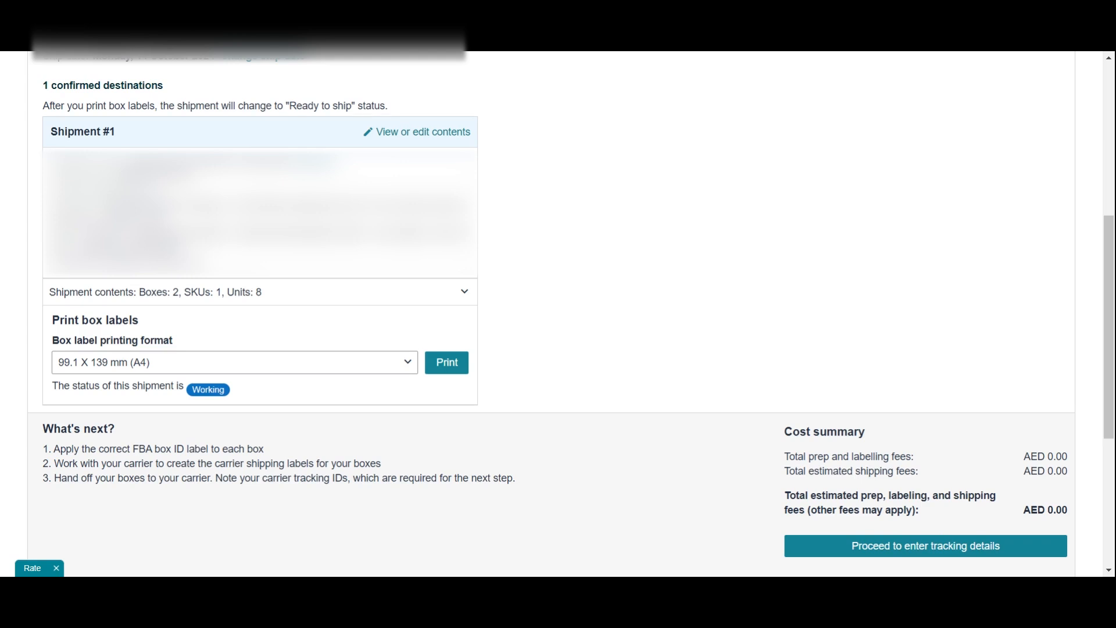
{"action": "left_click", "coordinate": [448, 371]}
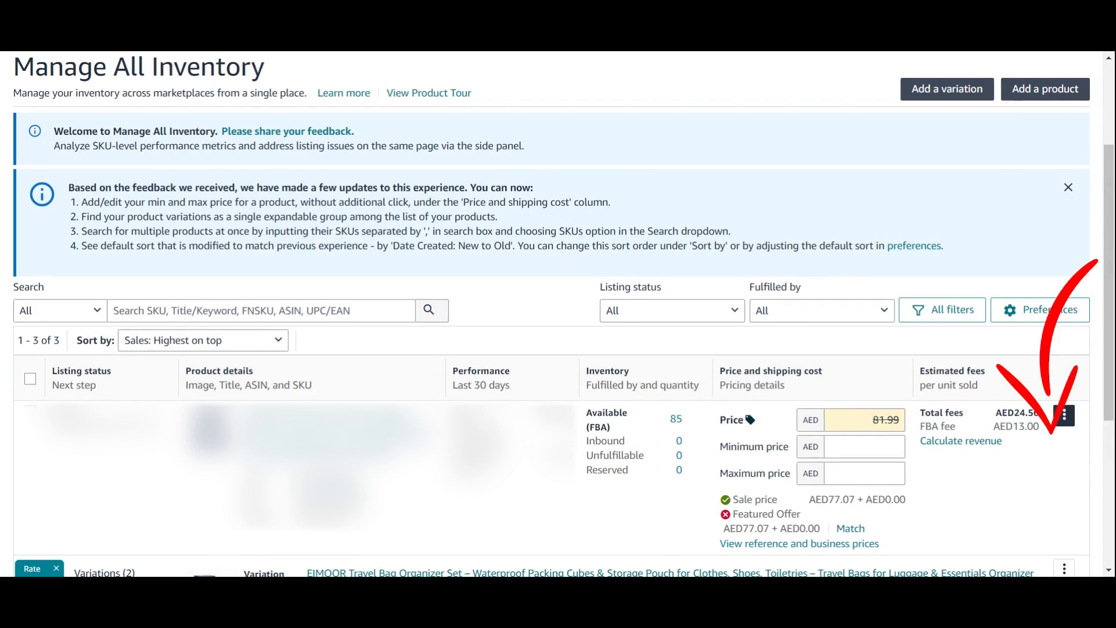
Step: Open item label printing for the first product in the inventory and set the number of labels to print to 15
{"action": "left_click", "coordinate": [1064, 419]}
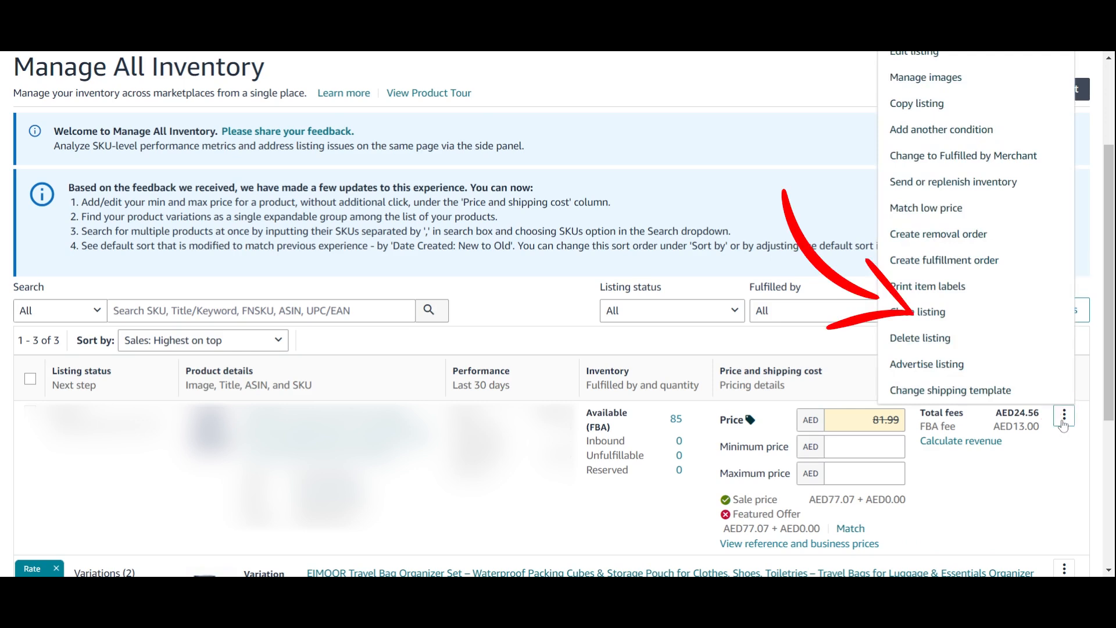
{"action": "left_click", "coordinate": [972, 286]}
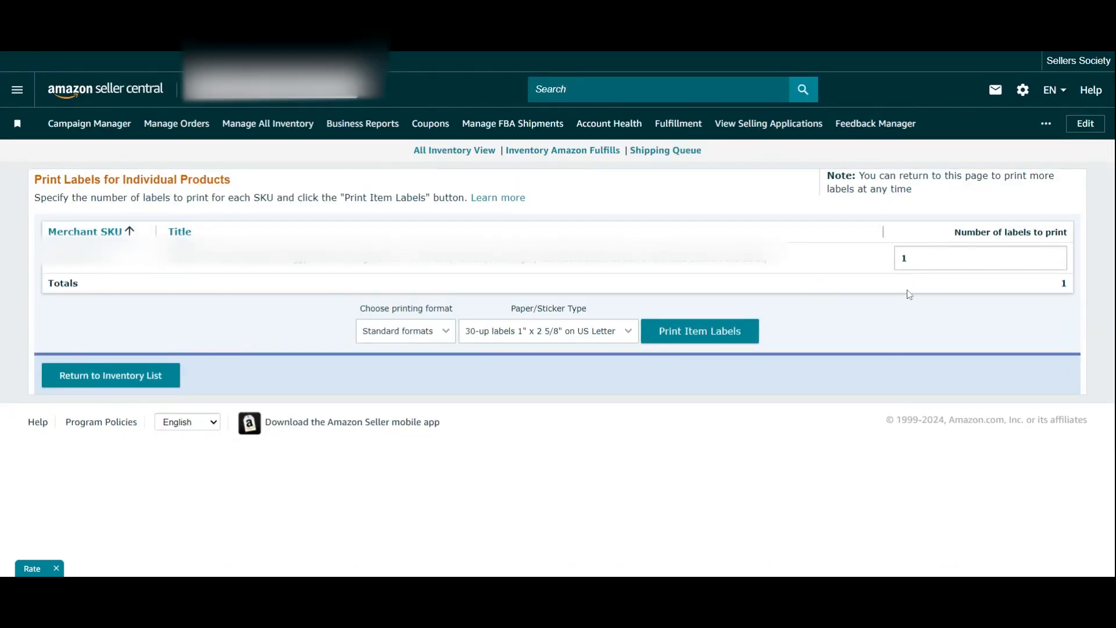
{"action": "left_click", "coordinate": [907, 258]}
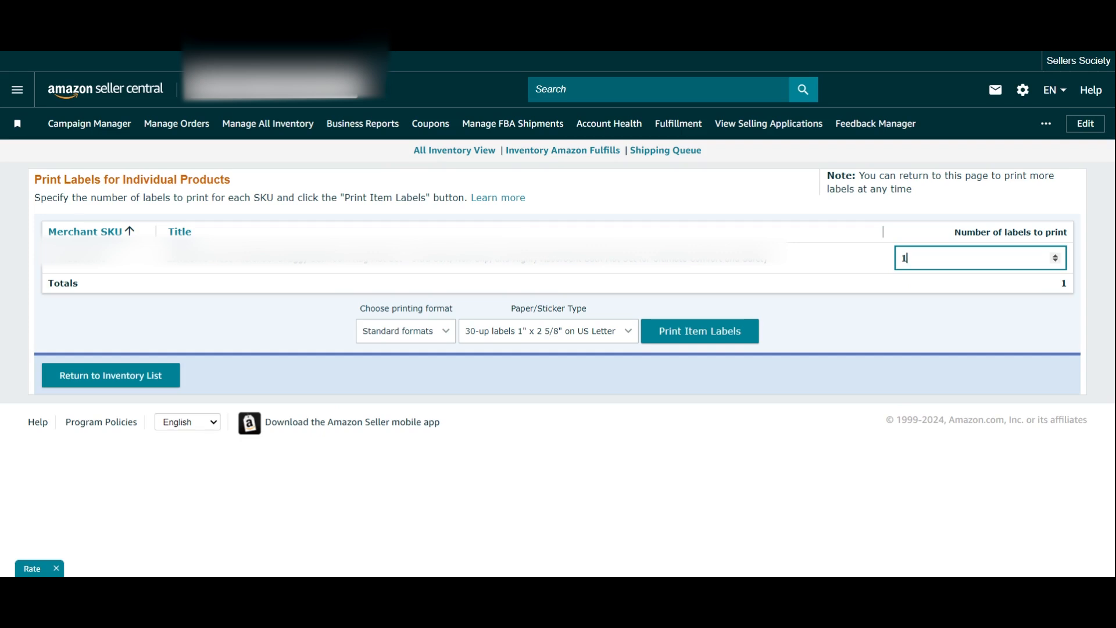
{"action": "left_click", "coordinate": [734, 431]}
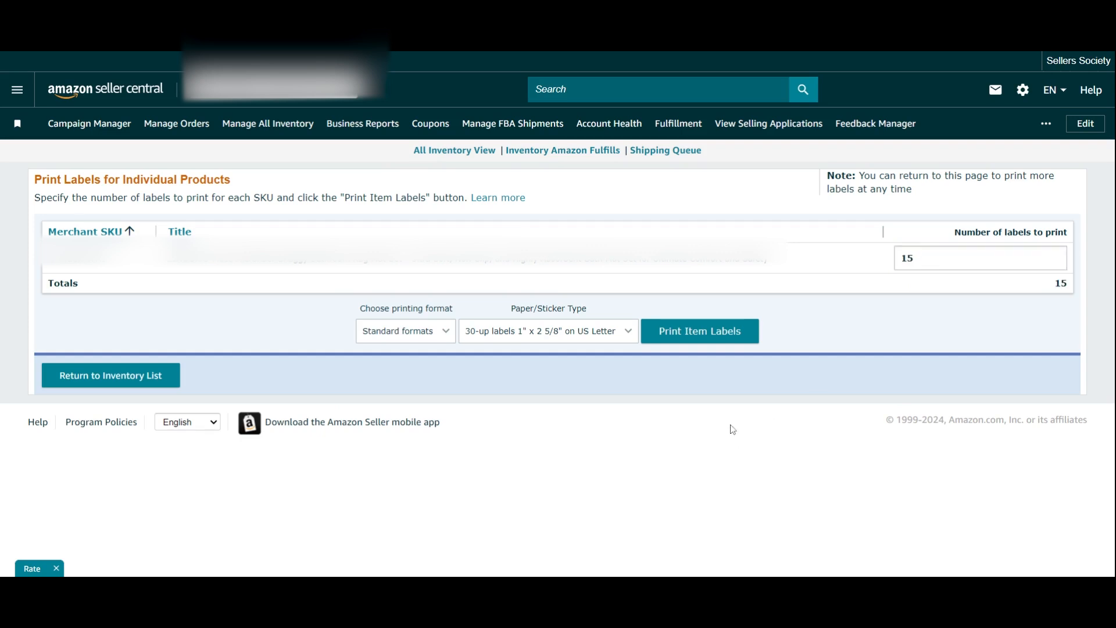
Step: Keep the standard printing format and choose 24-up labels 66 x 35 mm on A4 as the paper type
{"action": "left_click", "coordinate": [443, 333]}
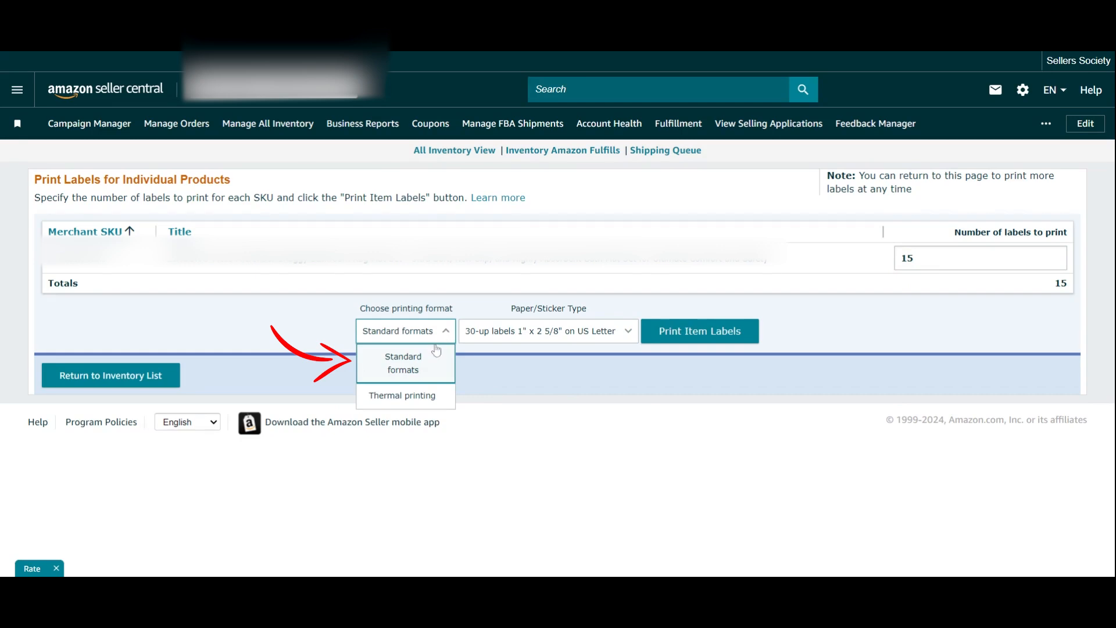
{"action": "left_click", "coordinate": [536, 388]}
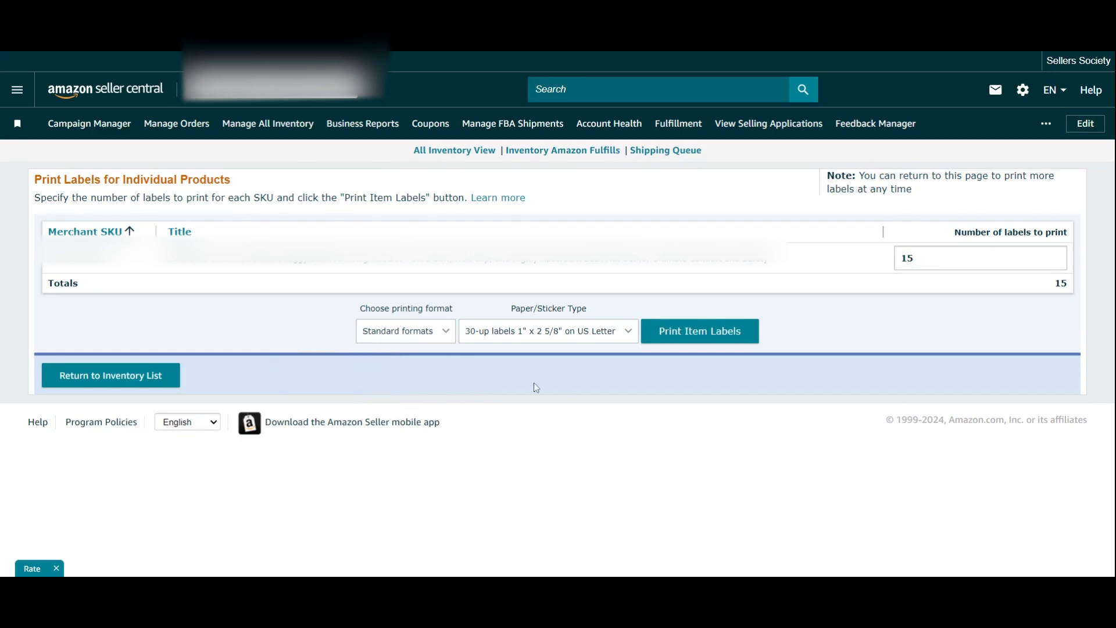
{"action": "left_click", "coordinate": [528, 336]}
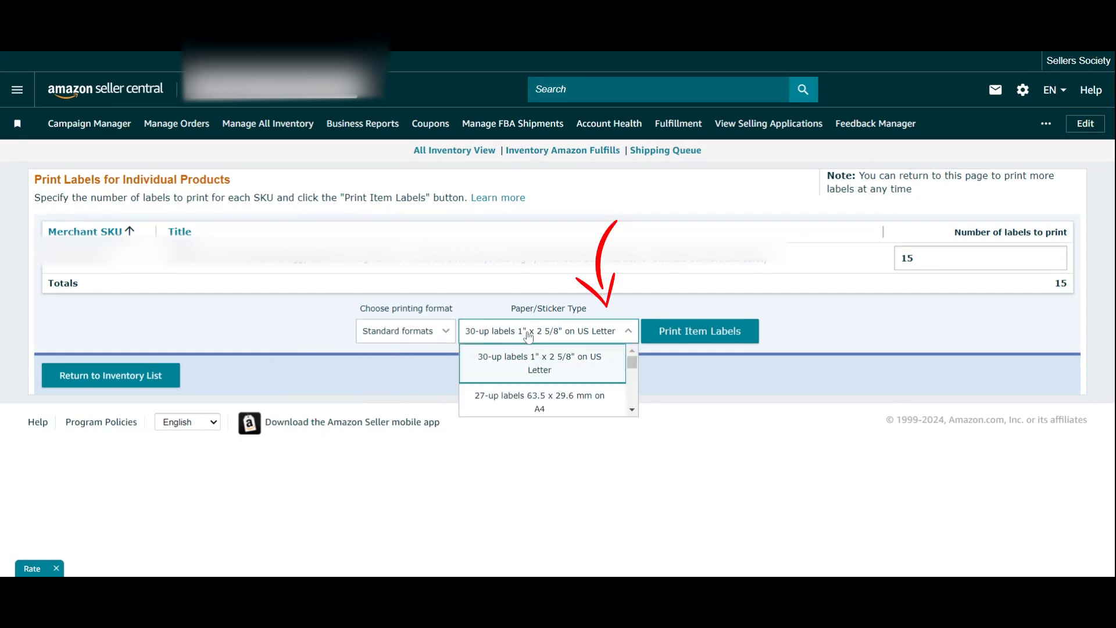
{"action": "scroll", "coordinate": [533, 368], "scroll_direction": "down", "scroll_amount": 1}
{"action": "scroll", "coordinate": [533, 367], "scroll_direction": "down", "scroll_amount": 4}
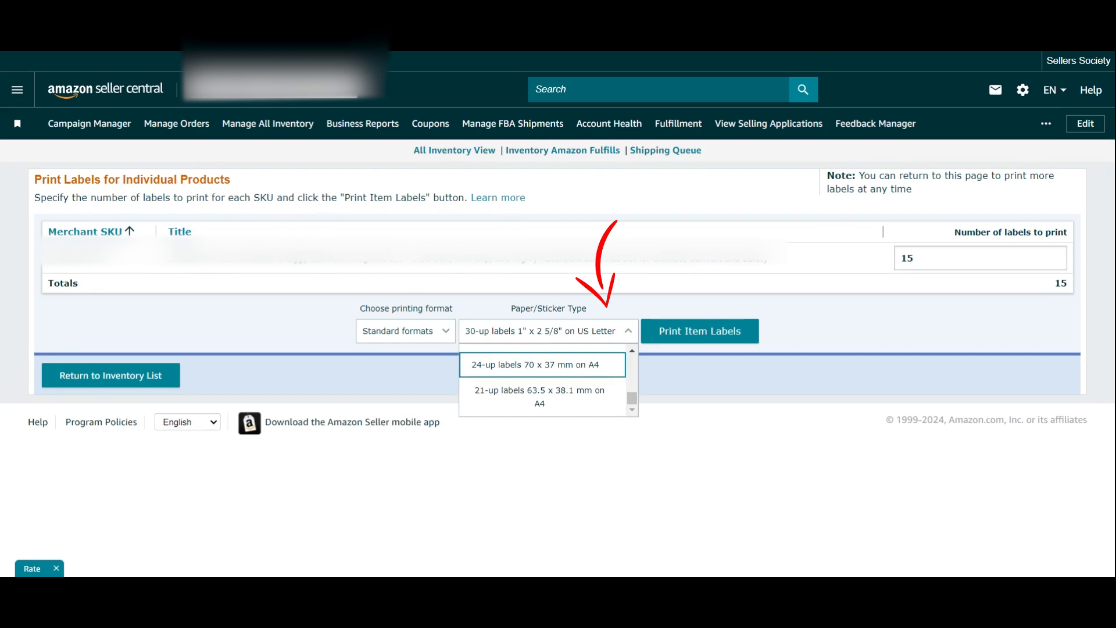
{"action": "scroll", "coordinate": [542, 381], "scroll_direction": "up", "scroll_amount": 2}
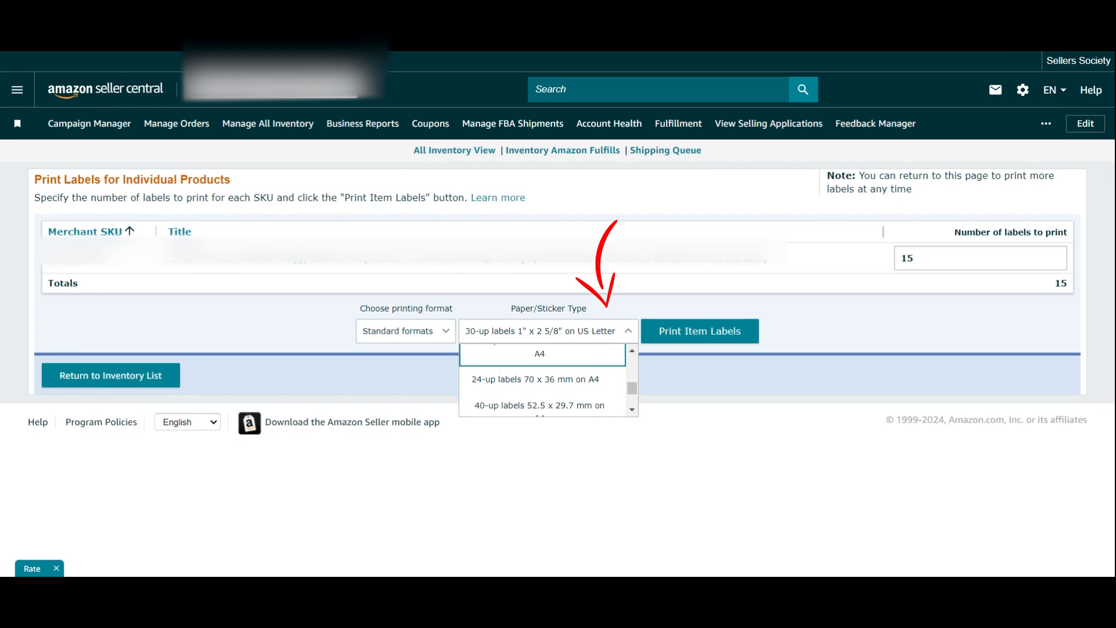
{"action": "scroll", "coordinate": [542, 381], "scroll_direction": "up", "scroll_amount": 2}
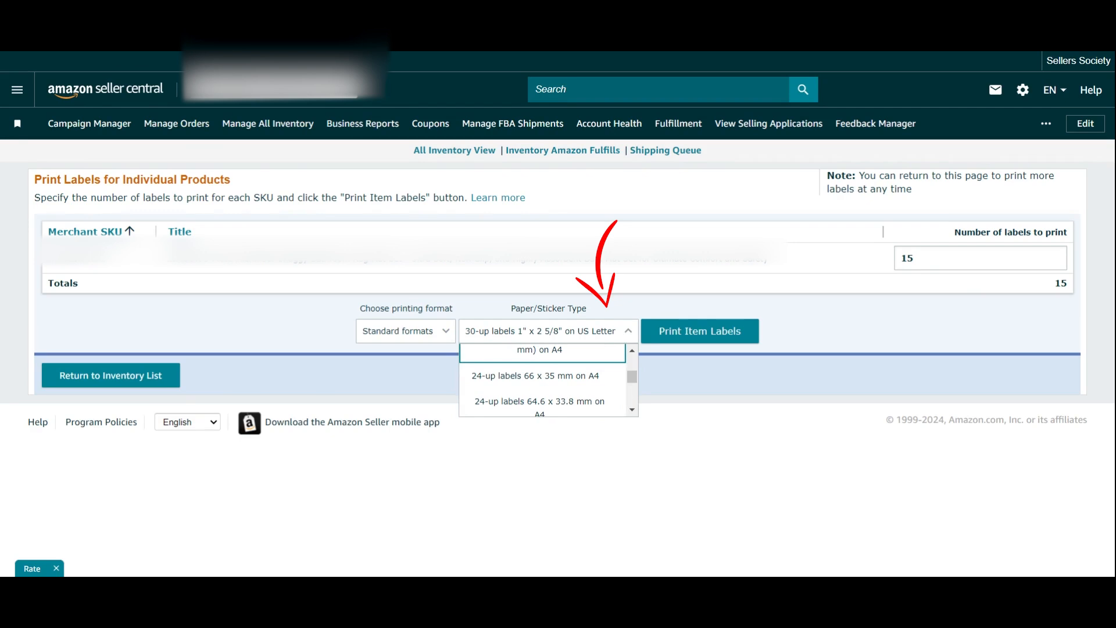
{"action": "left_click", "coordinate": [533, 378]}
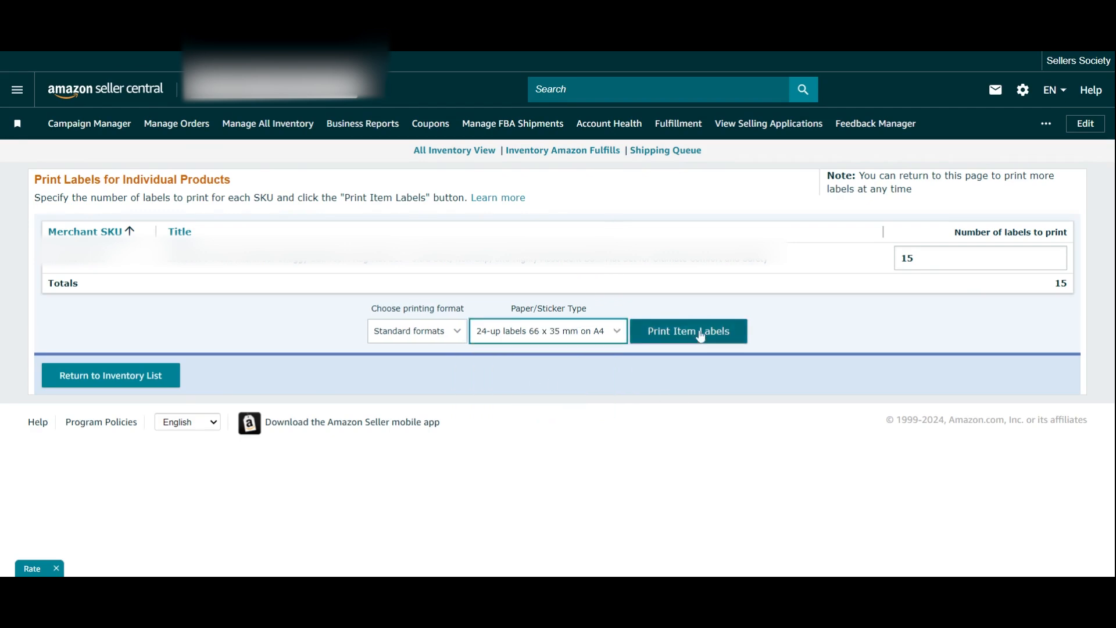